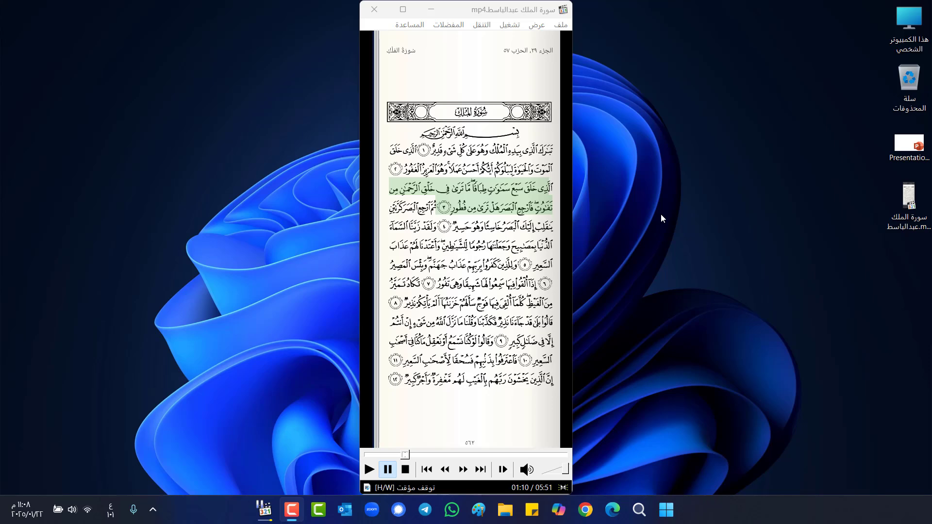
Close Media Player Classic with the Surah Al-Mulk video paused at 01:10
{"action": "left_click", "coordinate": [373, 9]}
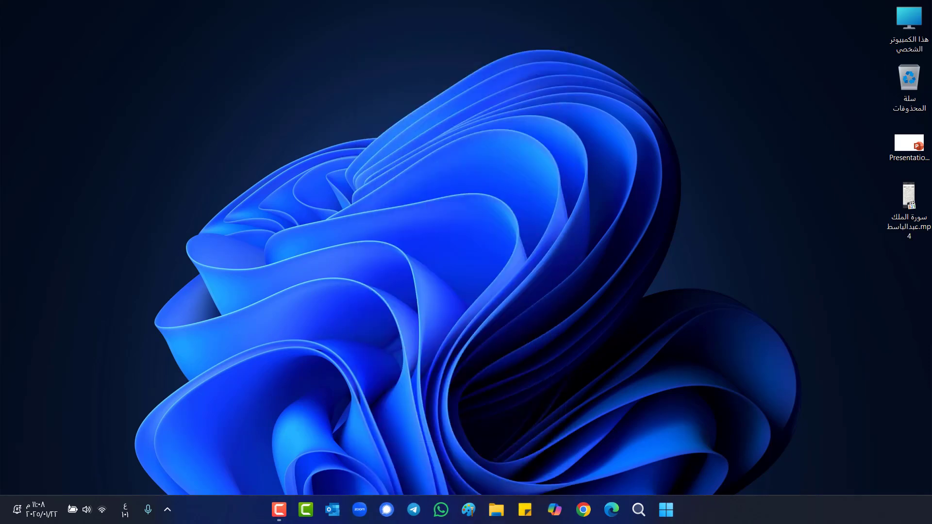
Open Presentation1.pptx from the desktop in PowerPoint
{"action": "double_click", "coordinate": [918, 152]}
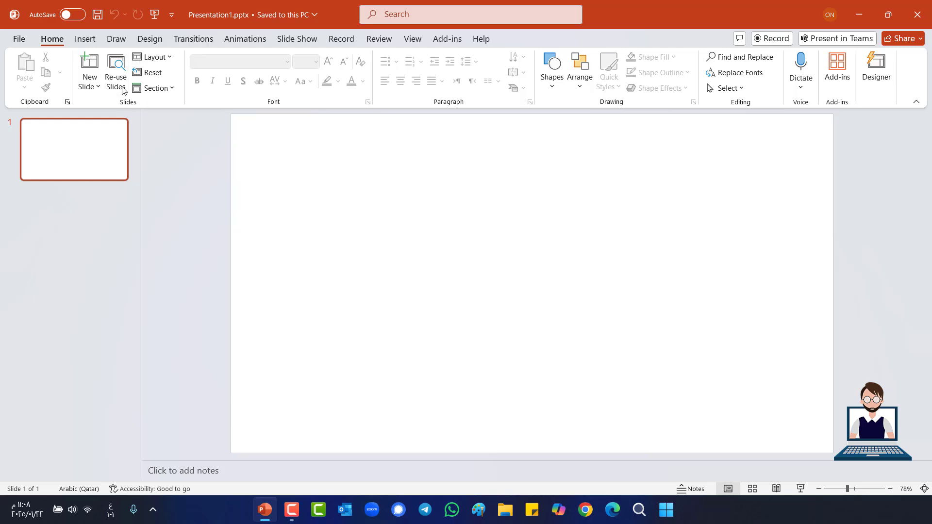
Use Insert > Video > This Device and select the Surah Al-Mulk recitation MP4 on the Desktop
{"action": "left_click", "coordinate": [83, 39]}
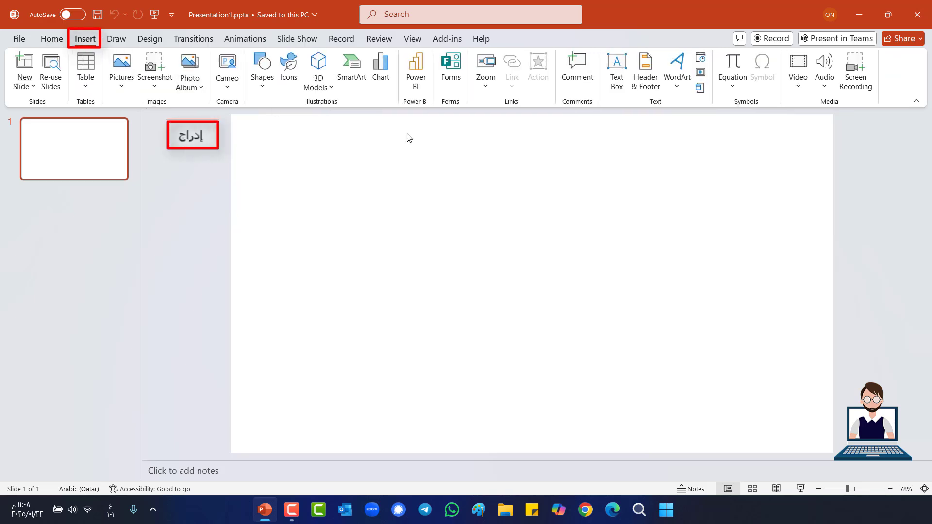
{"action": "left_click", "coordinate": [801, 86]}
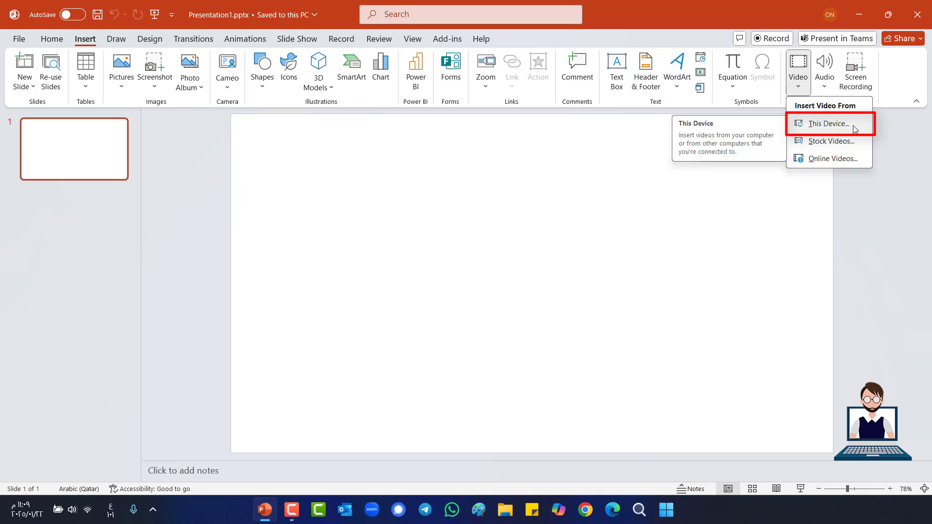
{"action": "left_click", "coordinate": [855, 130]}
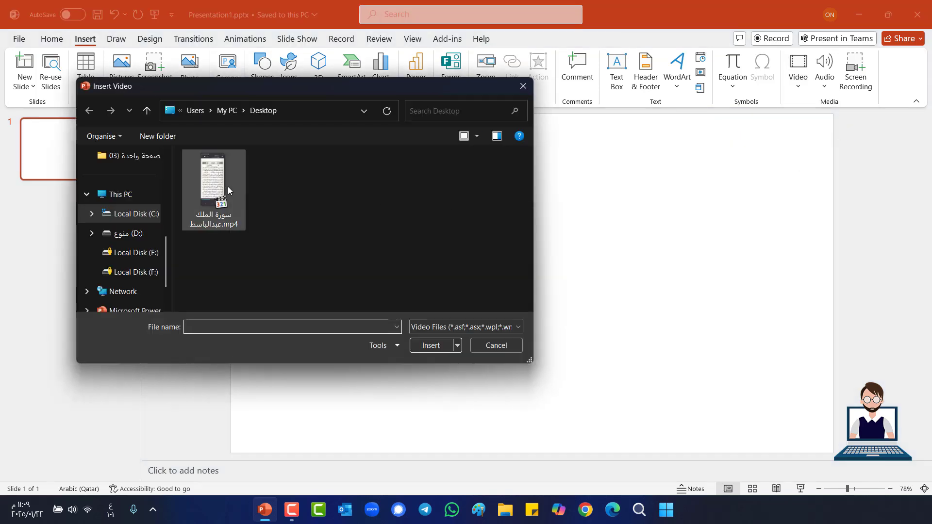
{"action": "left_click", "coordinate": [228, 188]}
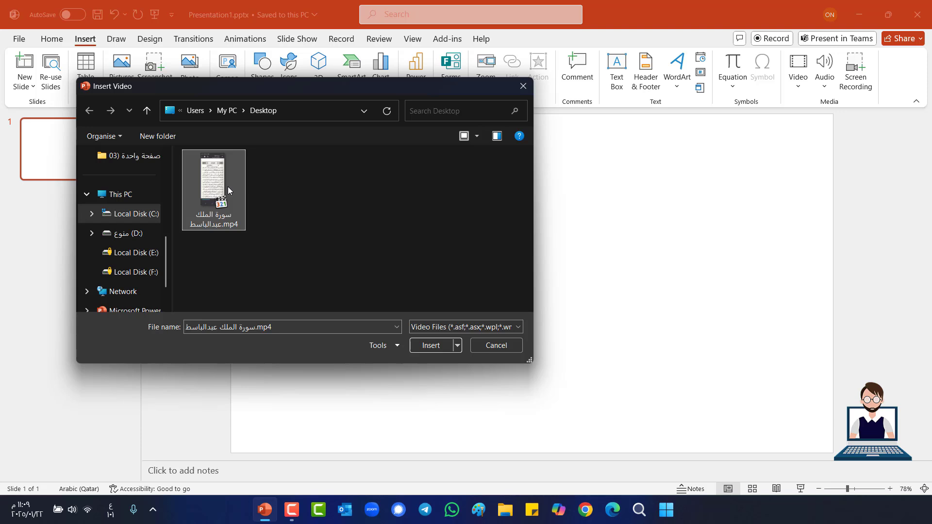
Insert the chosen video, dismiss the Designer panel, then delete the inserted video
{"action": "left_click", "coordinate": [445, 348]}
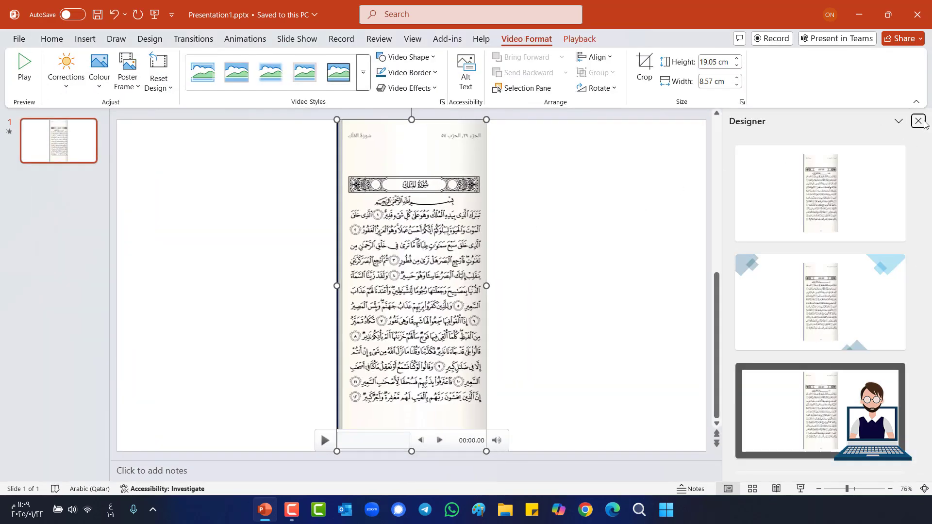
{"action": "left_click", "coordinate": [918, 121]}
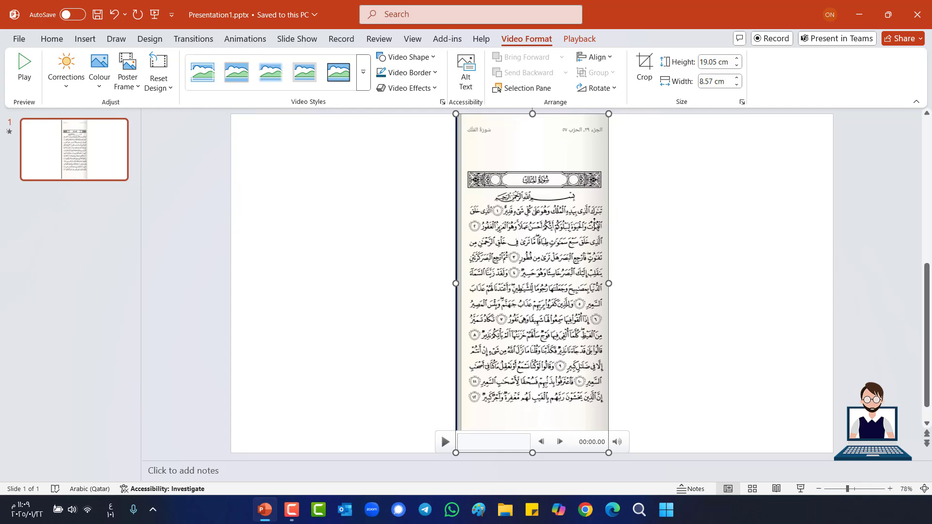
{"action": "key", "text": "Delete"}
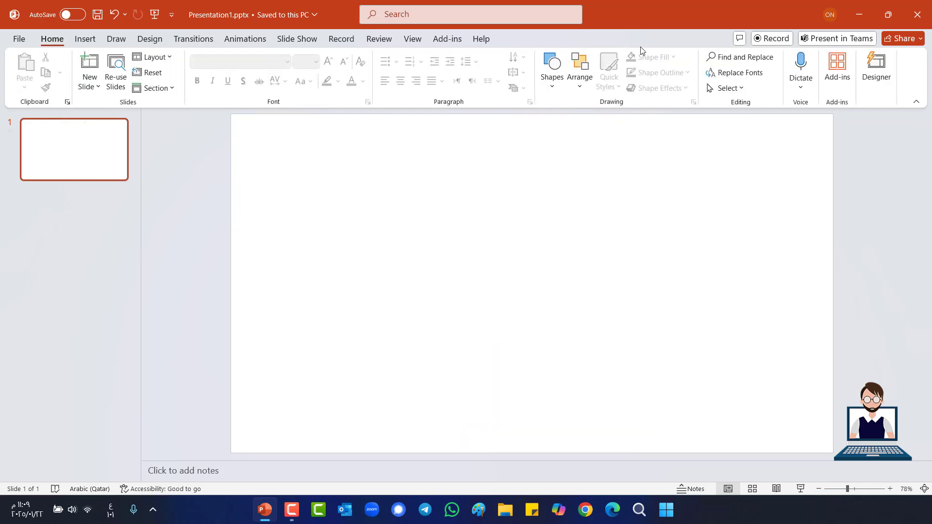
Drag the Surah Al-Mulk MP4 from the desktop onto the slide centre as a 19.05 × 8.57 cm clip
{"action": "left_click_drag", "start_coordinate": [675, 9], "coordinate": [514, 42]}
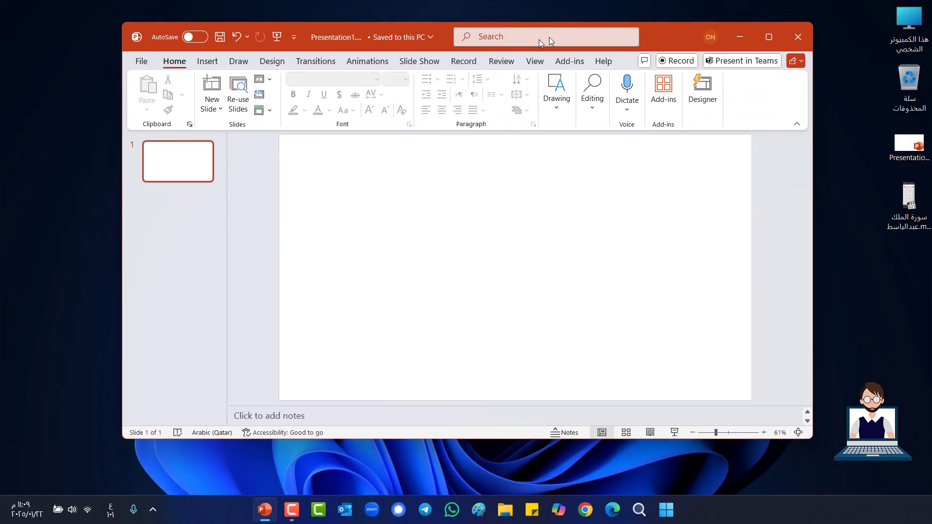
{"action": "left_click_drag", "start_coordinate": [907, 196], "coordinate": [463, 151]}
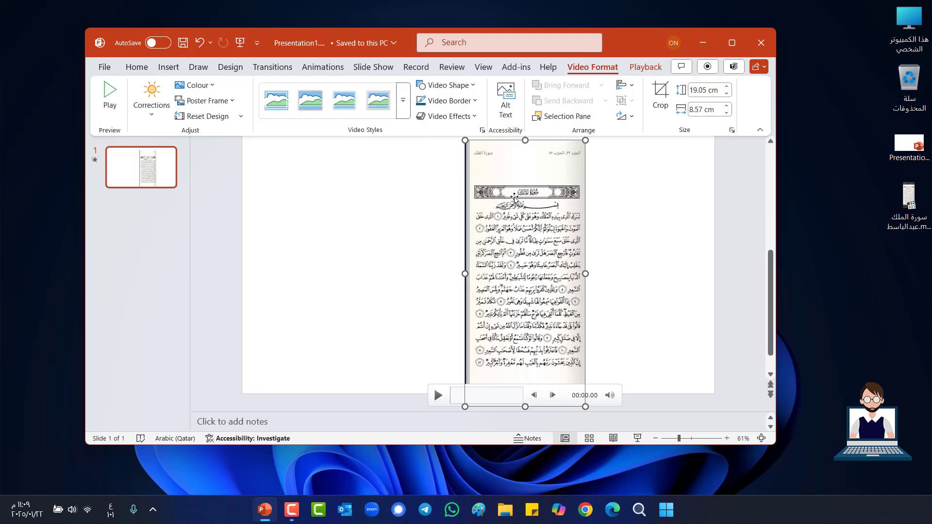
{"action": "left_click_drag", "start_coordinate": [515, 199], "coordinate": [331, 60]}
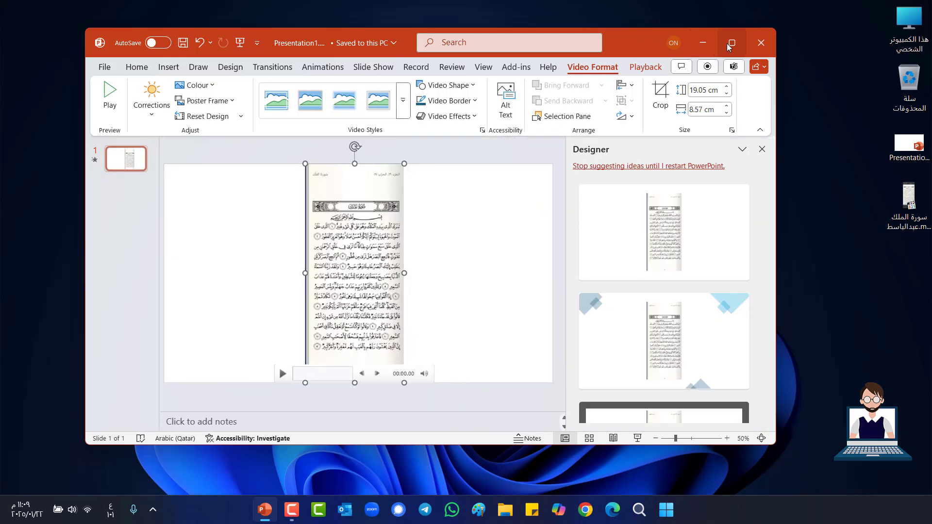
{"action": "left_click", "coordinate": [731, 42]}
{"action": "left_click", "coordinate": [776, 139]}
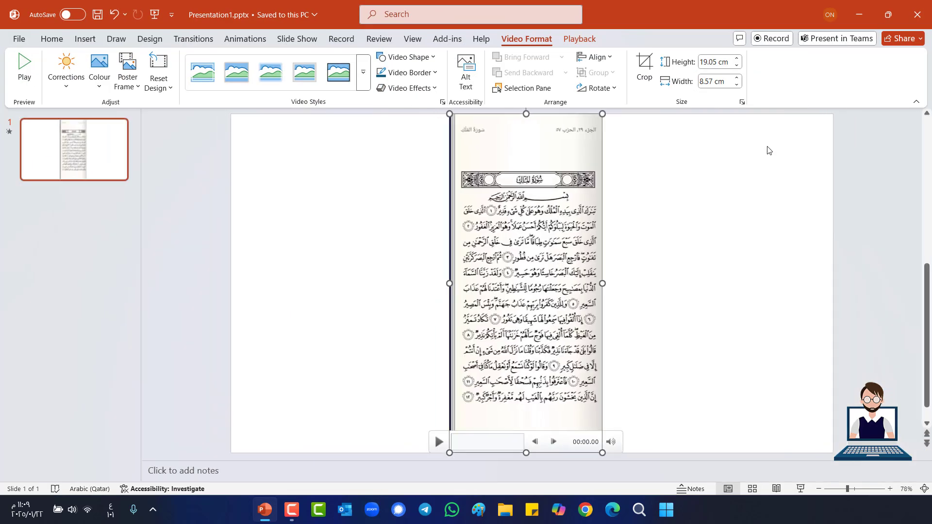
Play the video and scrub through it to about 03:47, 05:39, 03:30 and 02:48
{"action": "left_click", "coordinate": [673, 182]}
{"action": "left_click", "coordinate": [476, 436]}
{"action": "left_click", "coordinate": [440, 443]}
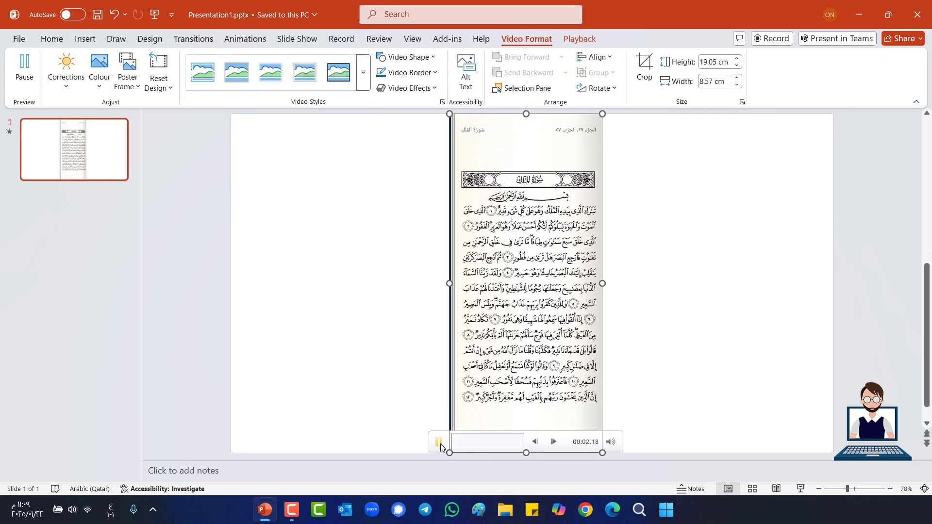
{"action": "left_click", "coordinate": [441, 444]}
{"action": "left_click_drag", "start_coordinate": [468, 441], "coordinate": [498, 442]}
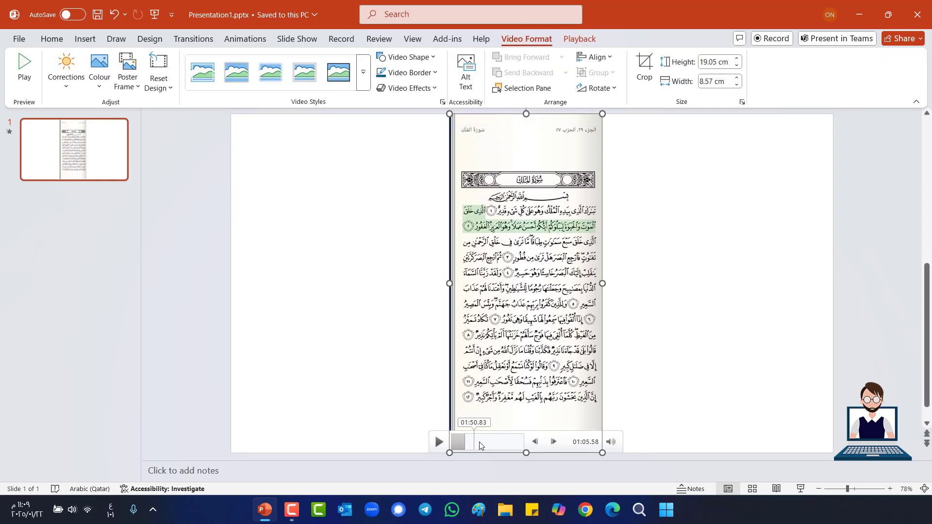
{"action": "left_click", "coordinate": [522, 442]}
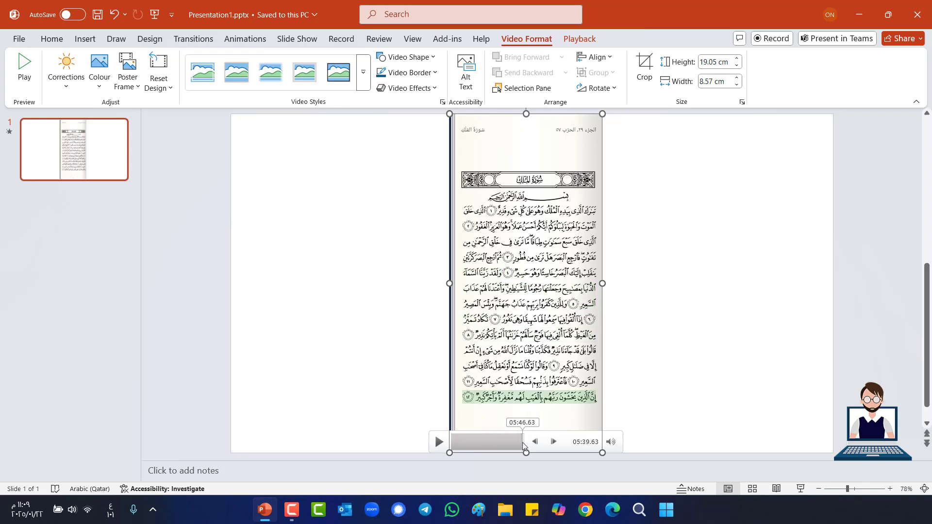
{"action": "left_click_drag", "start_coordinate": [524, 445], "coordinate": [491, 447]}
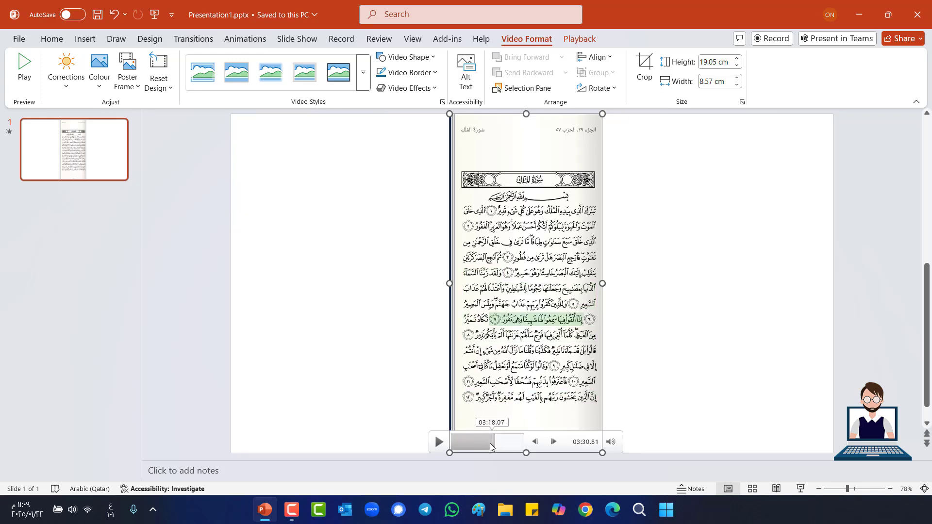
{"action": "left_click", "coordinate": [488, 448]}
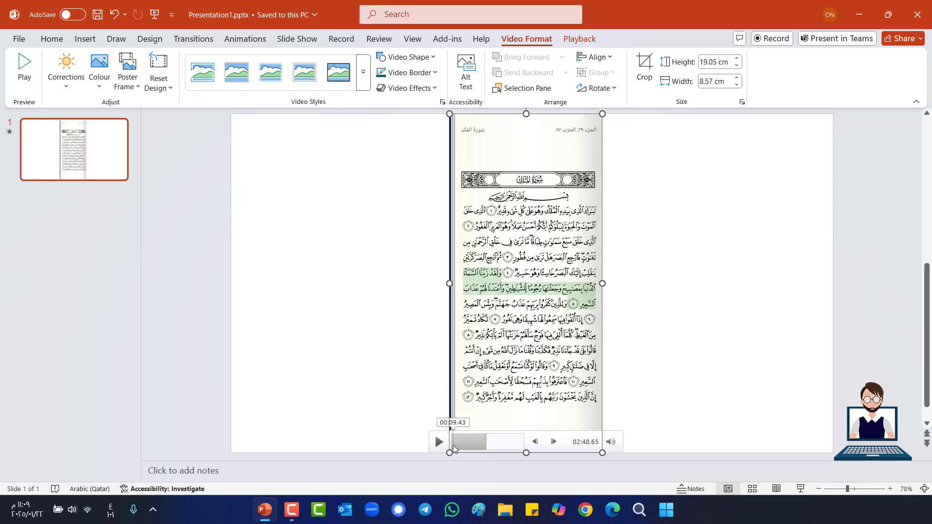
Replay the video from the beginning and pause it at 00:03.39
{"action": "left_click", "coordinate": [452, 443]}
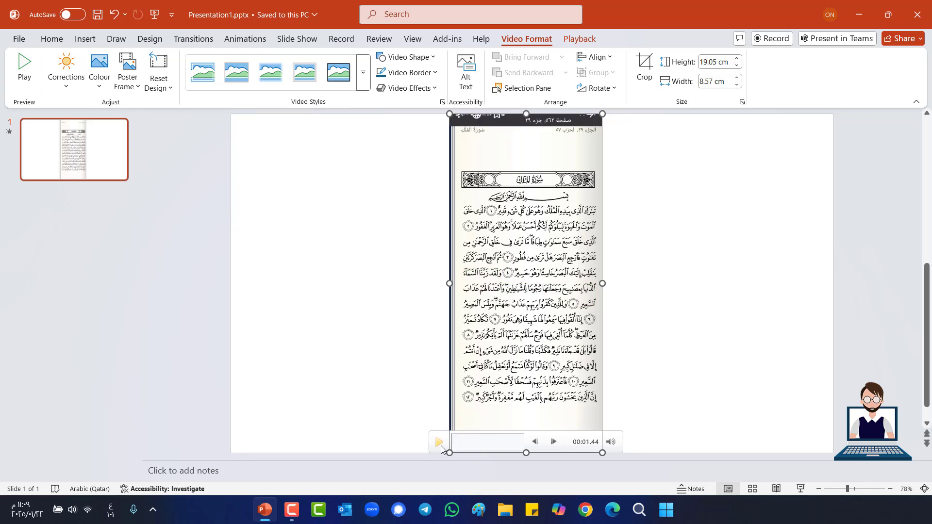
{"action": "left_click", "coordinate": [441, 446]}
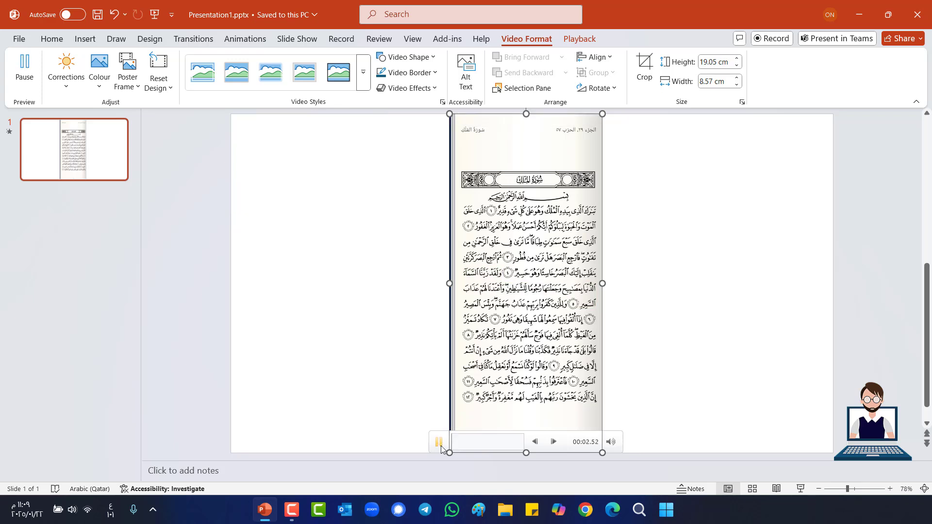
{"action": "left_click", "coordinate": [441, 445]}
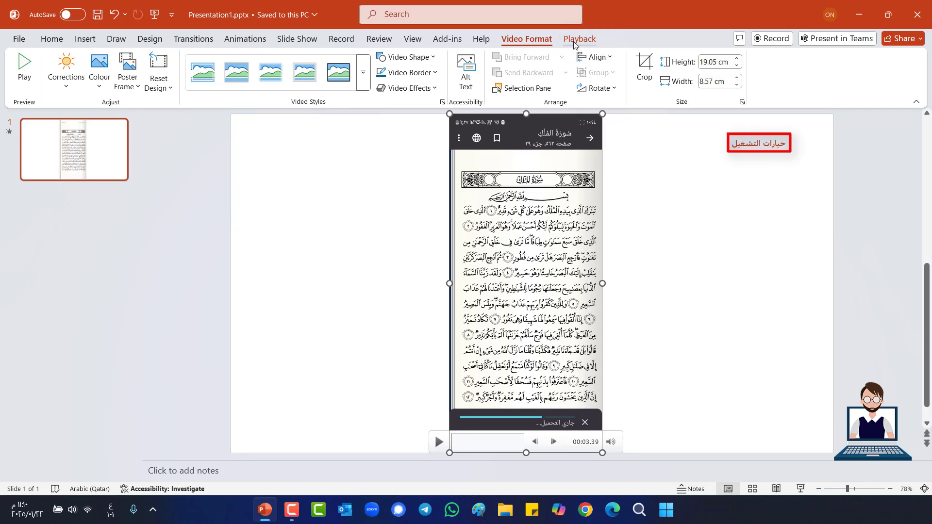
Open Trim Video from the Playback tab for the 05:51.345 recitation clip
{"action": "left_click", "coordinate": [574, 41]}
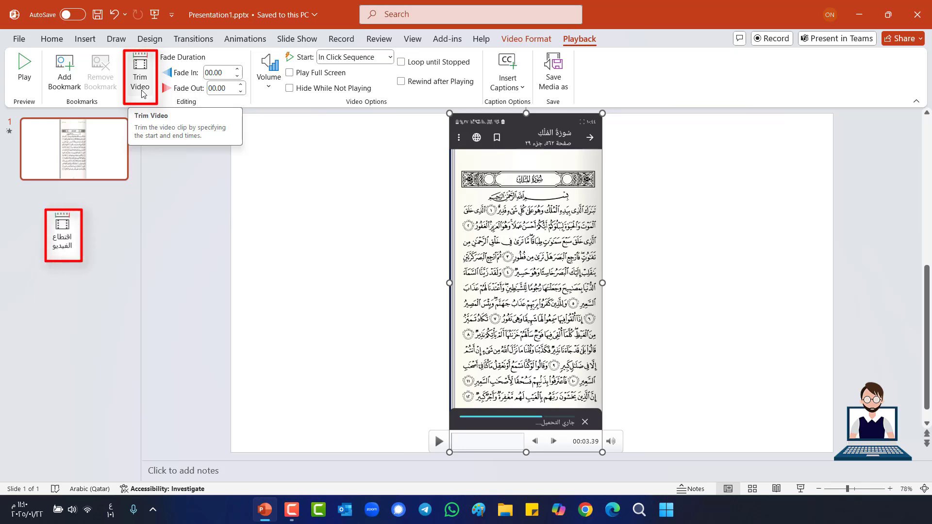
{"action": "left_click", "coordinate": [141, 78]}
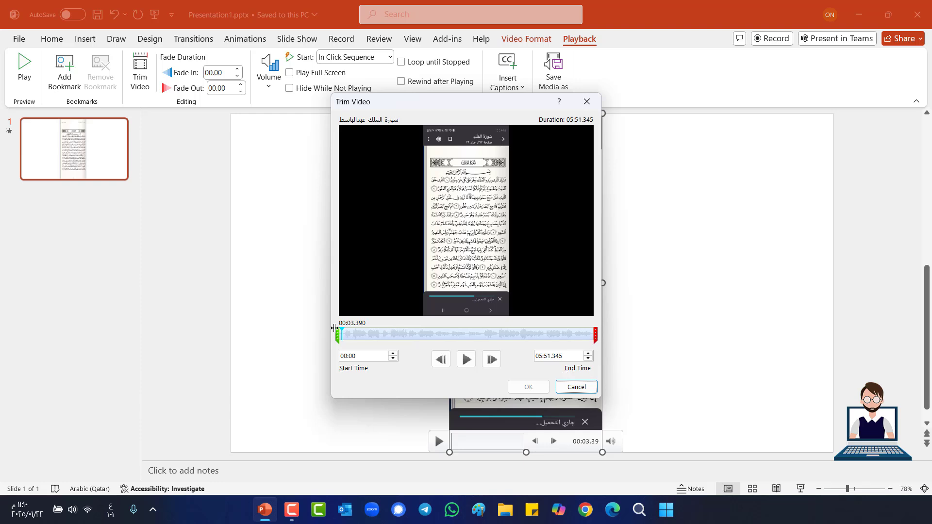
Trim the clip to start at 00:08.046 and end at 02:56.163, a 02:48.117 duration
{"action": "left_click_drag", "start_coordinate": [335, 328], "coordinate": [341, 336]}
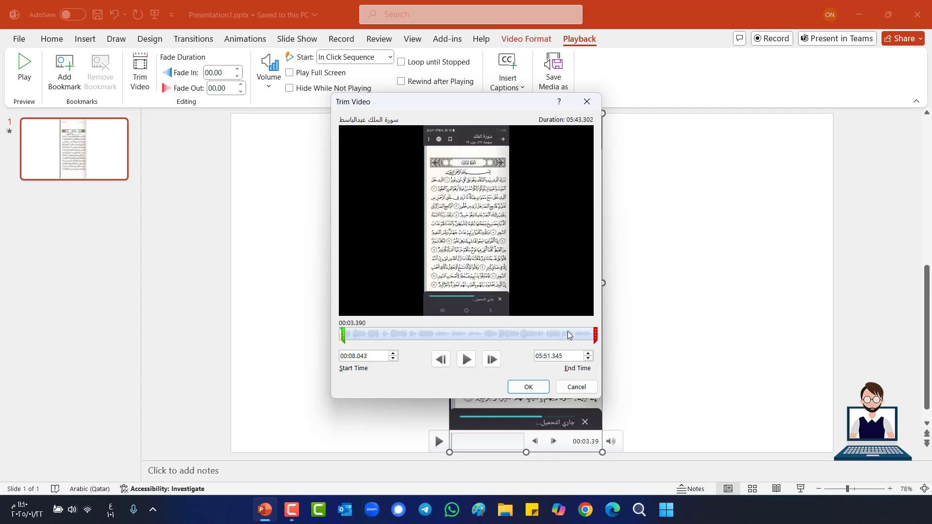
{"action": "left_click_drag", "start_coordinate": [595, 335], "coordinate": [468, 338]}
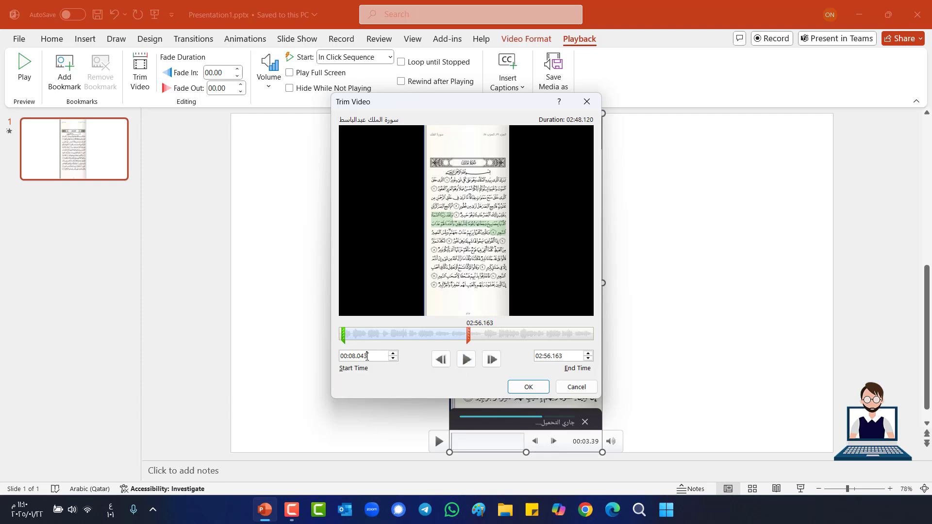
{"action": "left_click_drag", "start_coordinate": [371, 357], "coordinate": [349, 358]}
{"action": "left_click_drag", "start_coordinate": [569, 356], "coordinate": [547, 360]}
{"action": "left_click", "coordinate": [343, 335]}
{"action": "left_click_drag", "start_coordinate": [343, 334], "coordinate": [342, 335]}
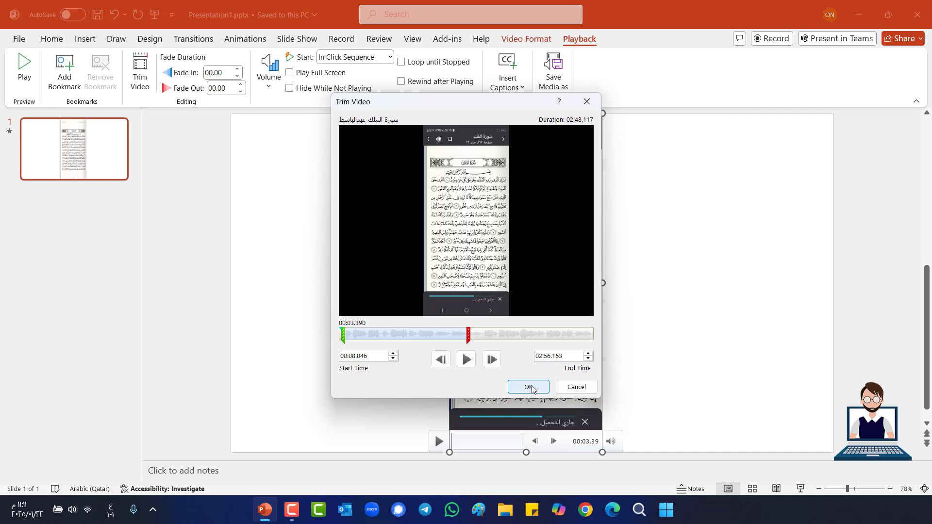
{"action": "left_click", "coordinate": [532, 388]}
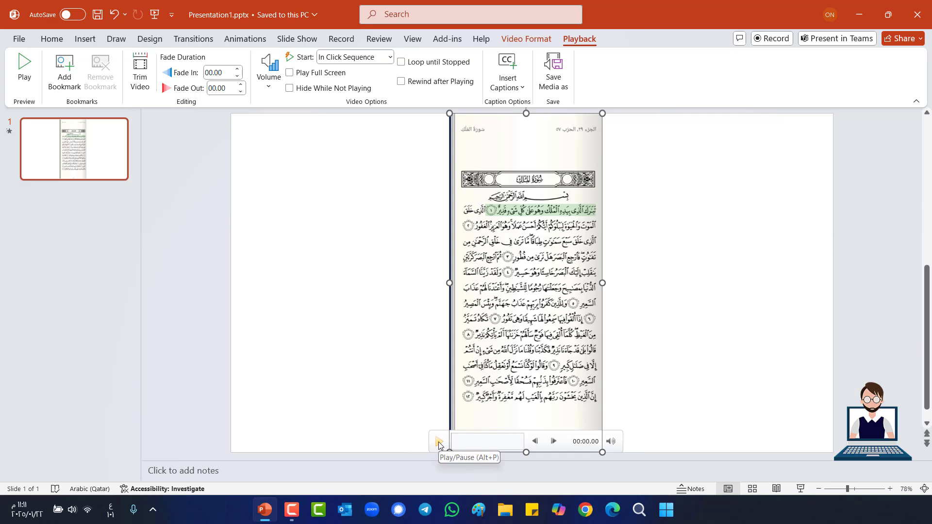
{"action": "left_click", "coordinate": [439, 442]}
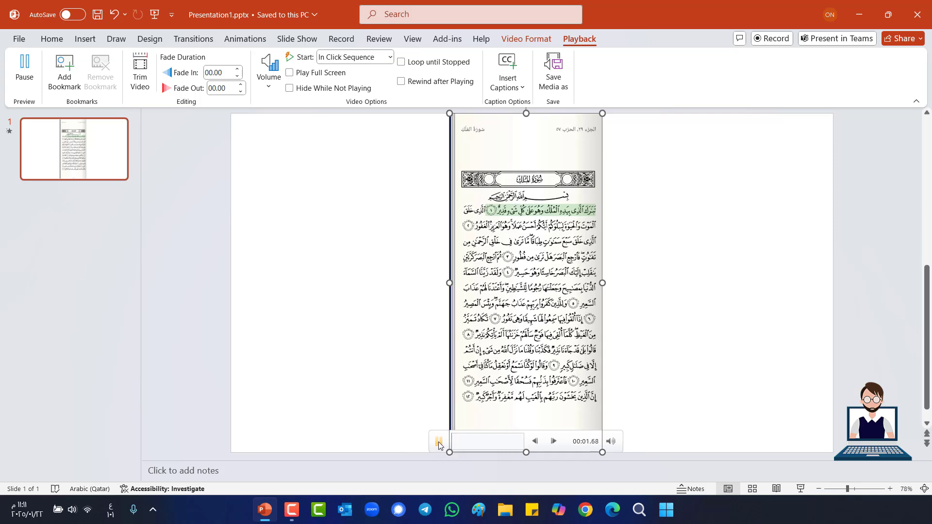
{"action": "left_click", "coordinate": [438, 442]}
{"action": "left_click", "coordinate": [522, 447]}
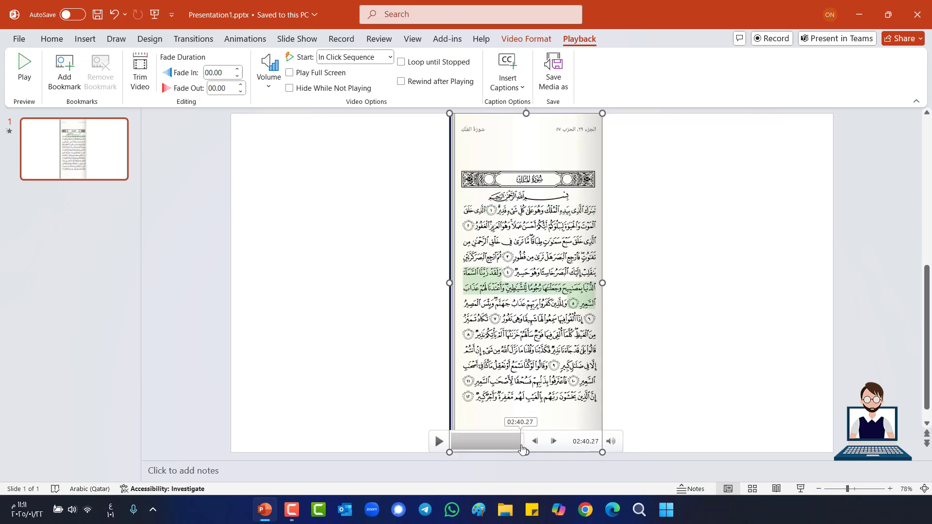
{"action": "left_click", "coordinate": [524, 450]}
{"action": "mouse_move", "coordinate": [525, 449]}
{"action": "left_mouse_down"}
{"action": "mouse_move", "coordinate": [474, 452]}
{"action": "mouse_move", "coordinate": [526, 456]}
{"action": "left_mouse_up"}
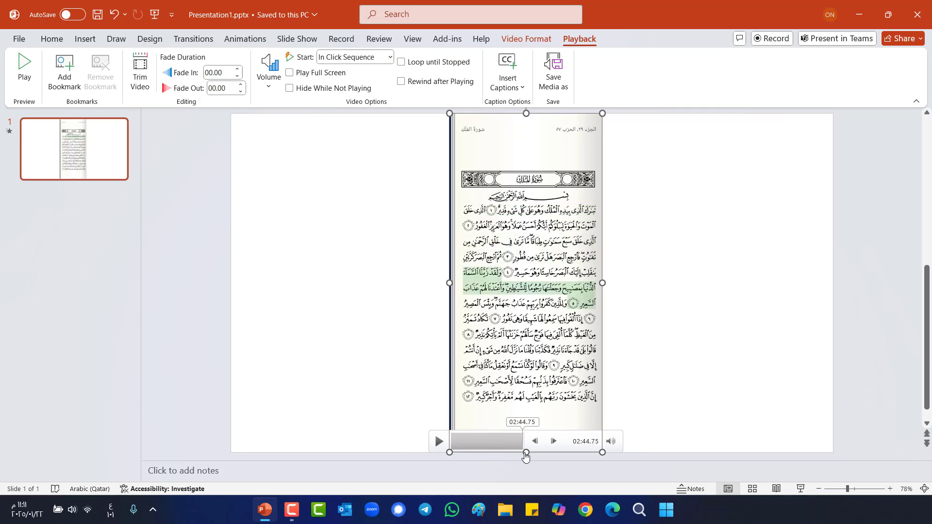
{"action": "left_click", "coordinate": [619, 335]}
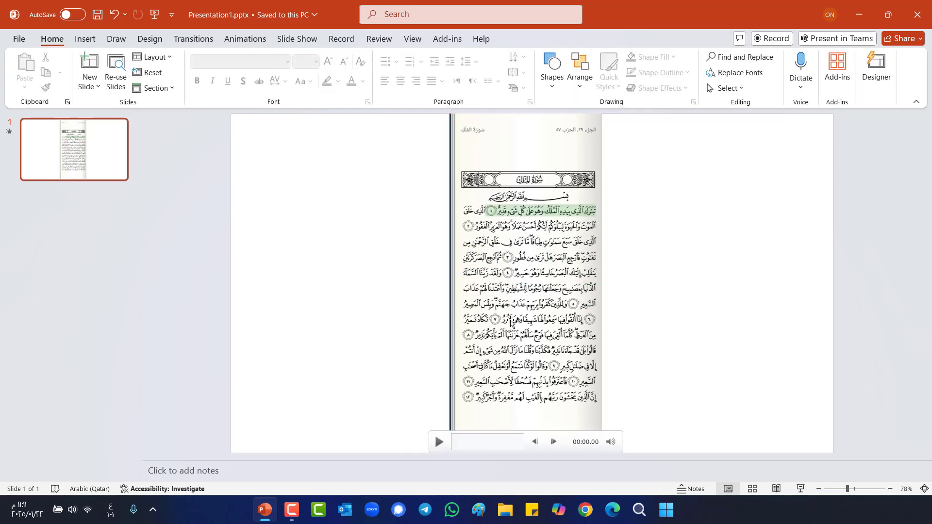
{"action": "left_click", "coordinate": [511, 321]}
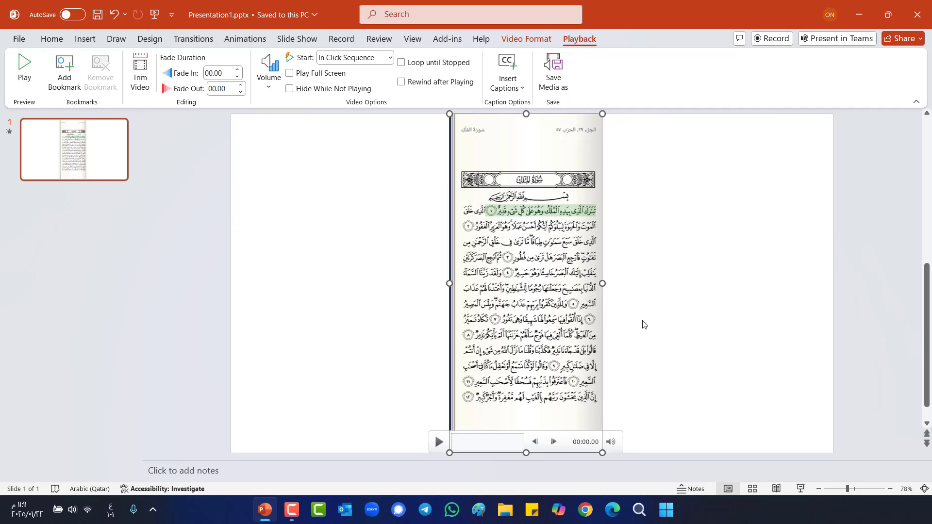
{"action": "left_click", "coordinate": [644, 324]}
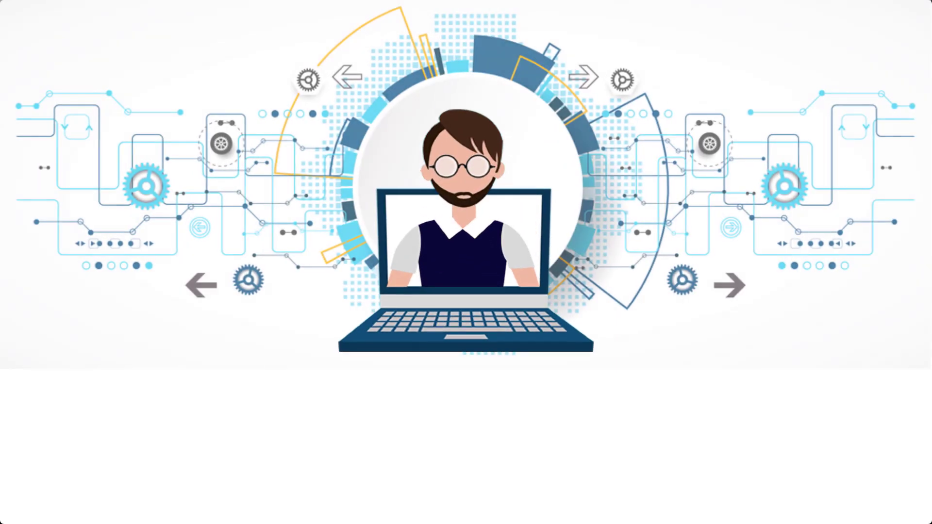